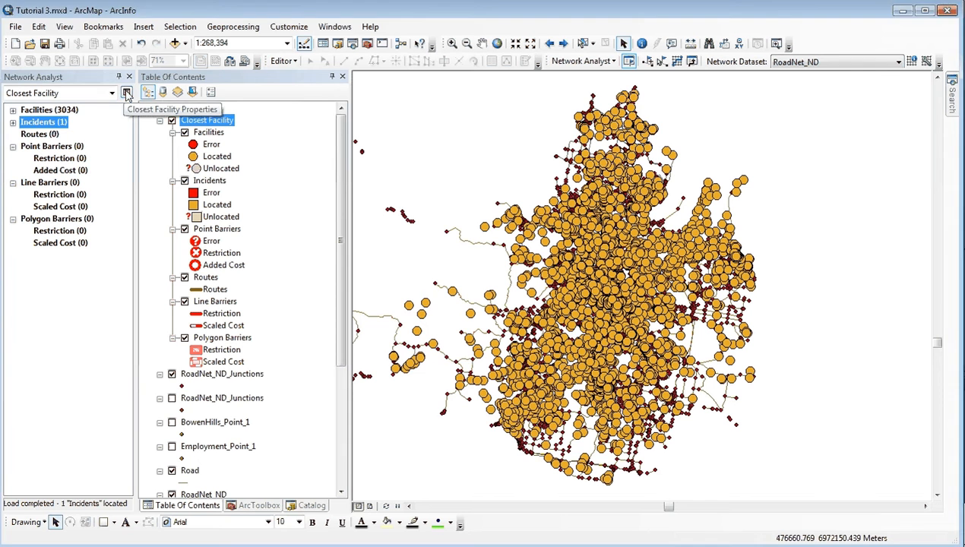
- Set the Closest Facility analysis to find 3034 facilities, and solve it
{"action": "left_click", "coordinate": [127, 93]}
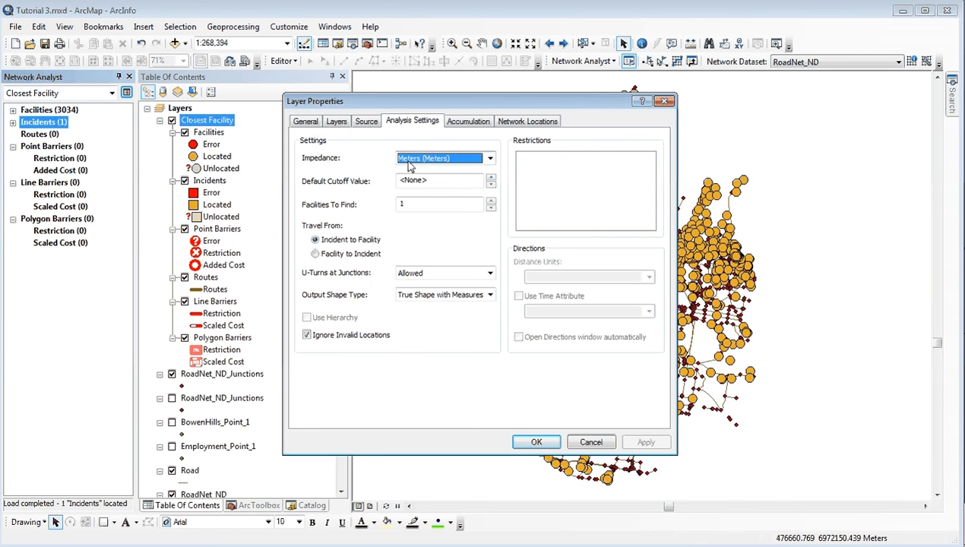
{"action": "left_click", "coordinate": [491, 202]}
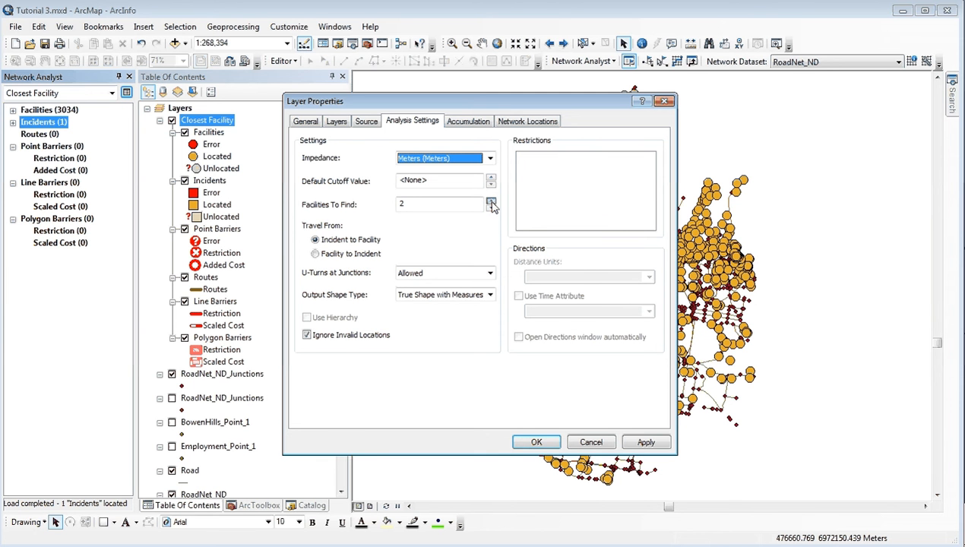
{"action": "left_click_drag", "start_coordinate": [490, 202], "coordinate": [491, 202]}
{"action": "left_click_drag", "start_coordinate": [418, 203], "coordinate": [360, 201]}
{"action": "type", "text": "3034"}
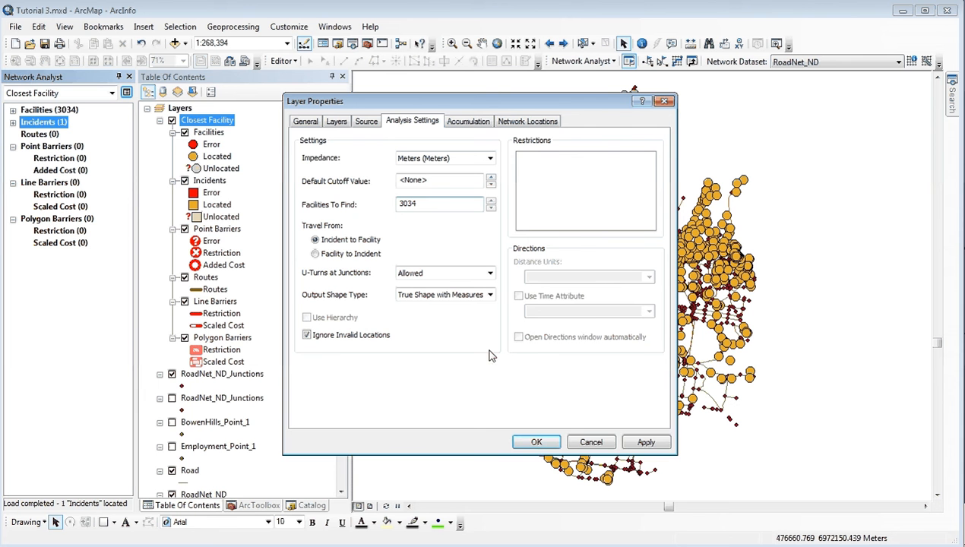
{"action": "left_click", "coordinate": [537, 442]}
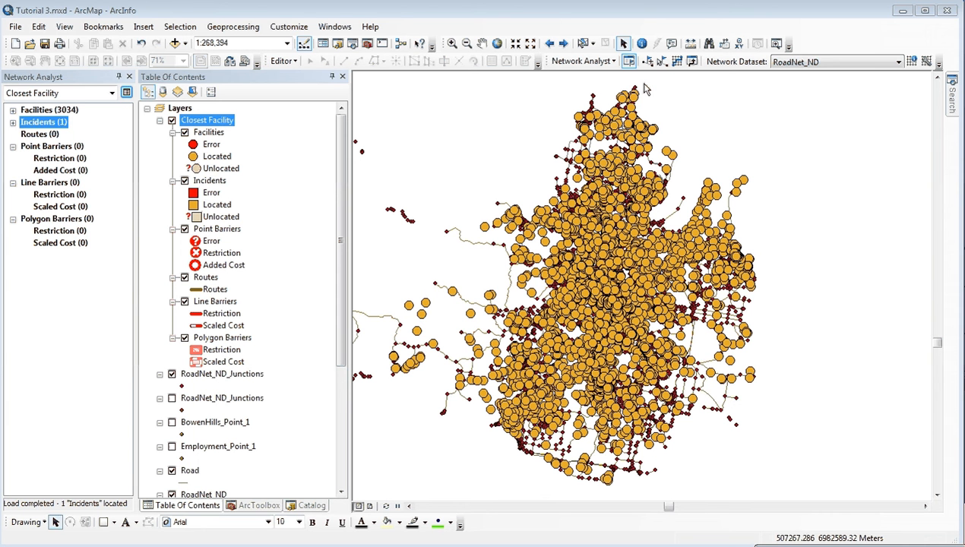
{"action": "left_click", "coordinate": [677, 62]}
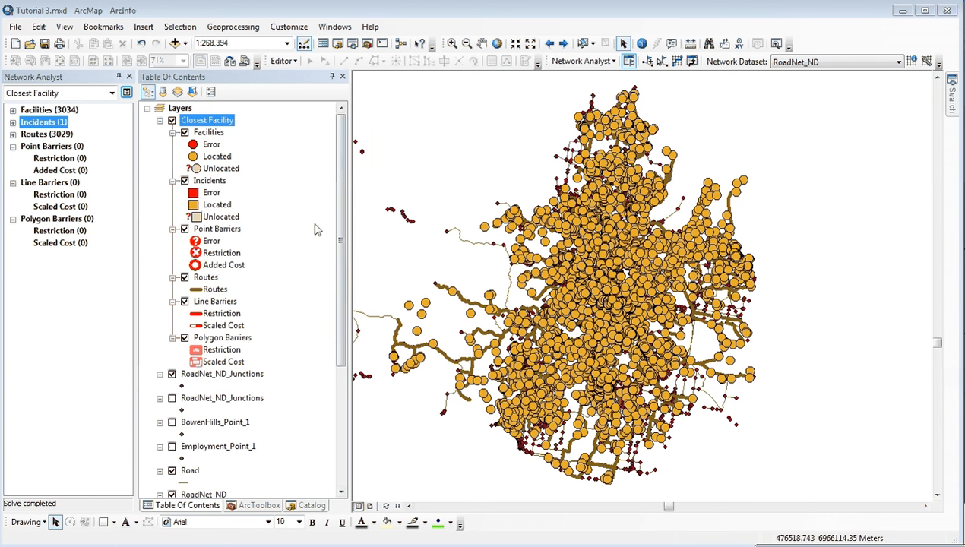
- Export all Routes features to the Data folder as shapefile BowenHills_EMP_ShortRoute and add it to the map as a layer
{"action": "right_click", "coordinate": [210, 281]}
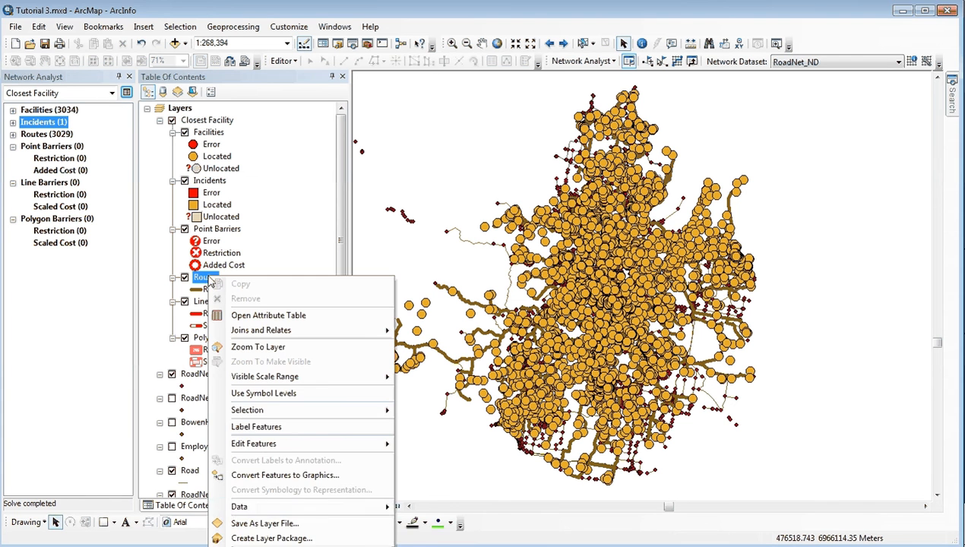
{"action": "mouse_move", "coordinate": [326, 510]}
{"action": "left_click", "coordinate": [443, 502]}
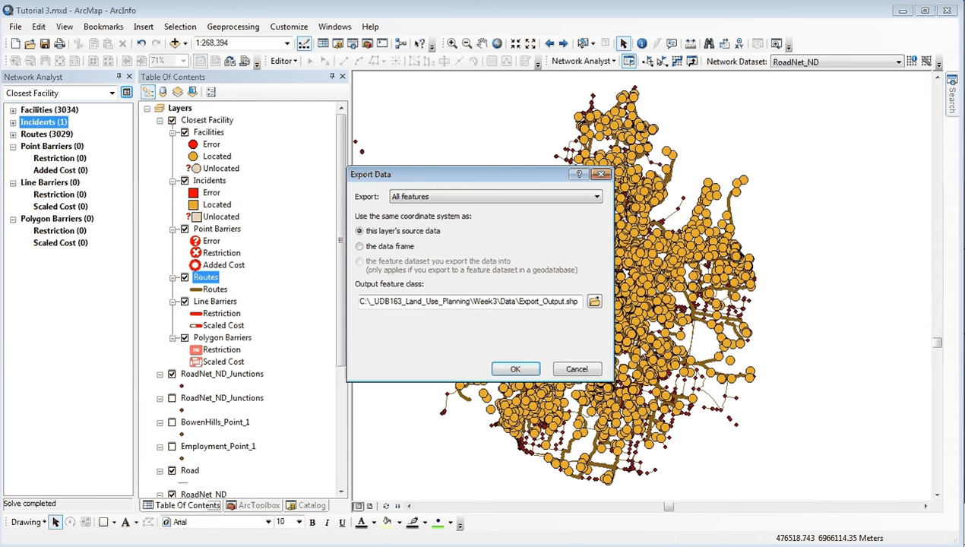
{"action": "left_click", "coordinate": [599, 305]}
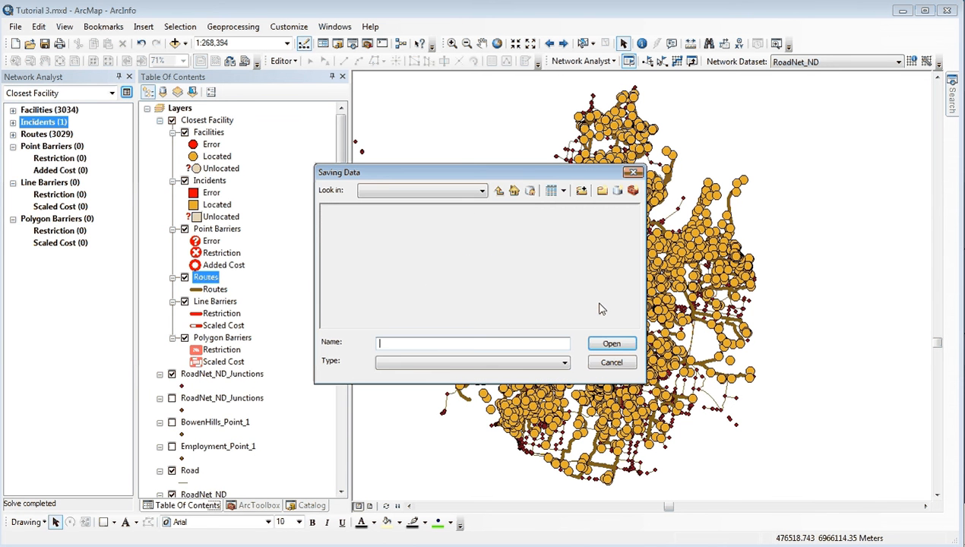
{"action": "left_click", "coordinate": [481, 191]}
{"action": "left_click", "coordinate": [420, 259]}
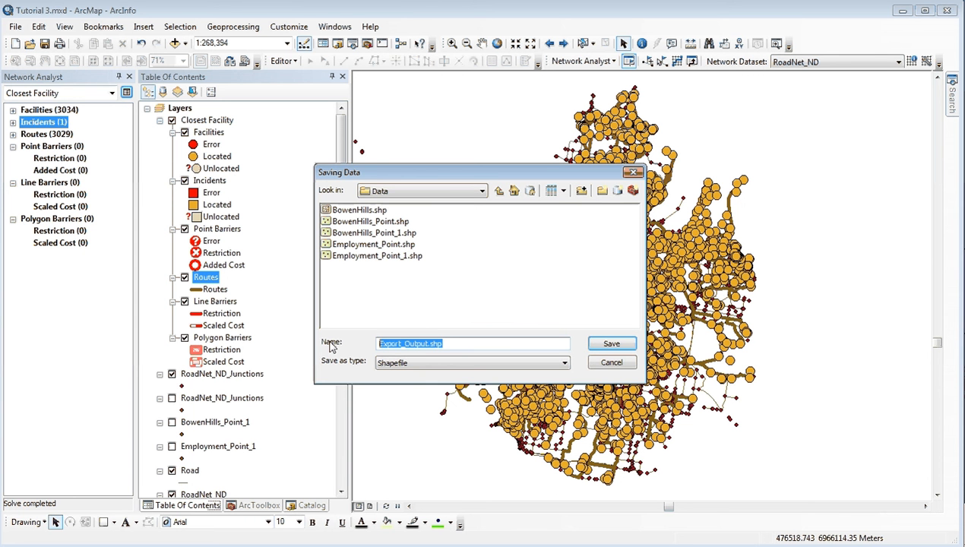
{"action": "type", "text": "BowenHi"}
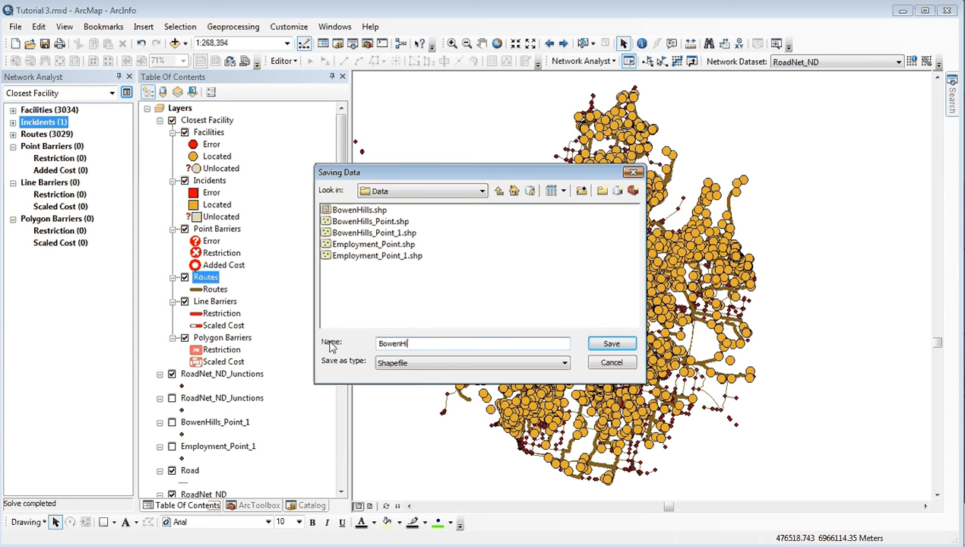
{"action": "type", "text": "lls_EMP_ShortRoute"}
{"action": "key", "text": "Return"}
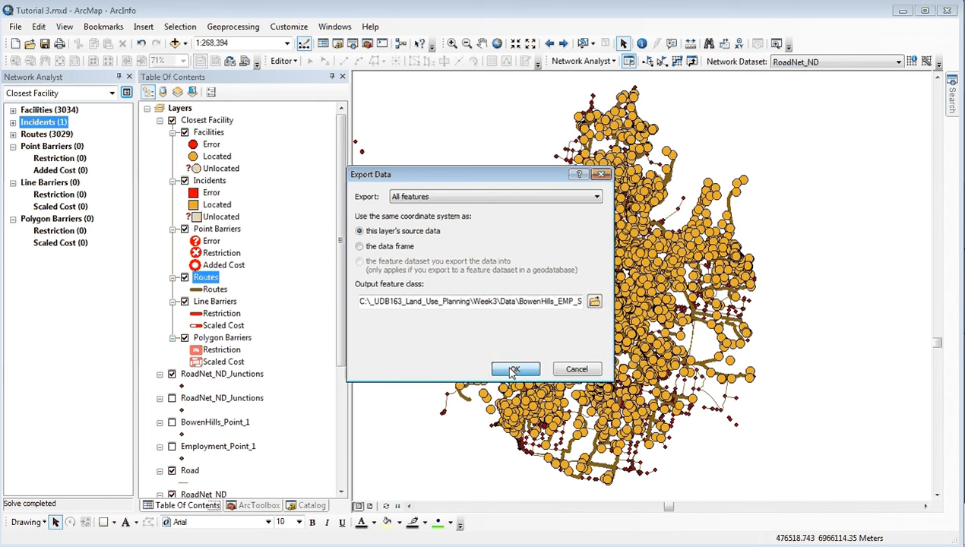
{"action": "left_click", "coordinate": [511, 369]}
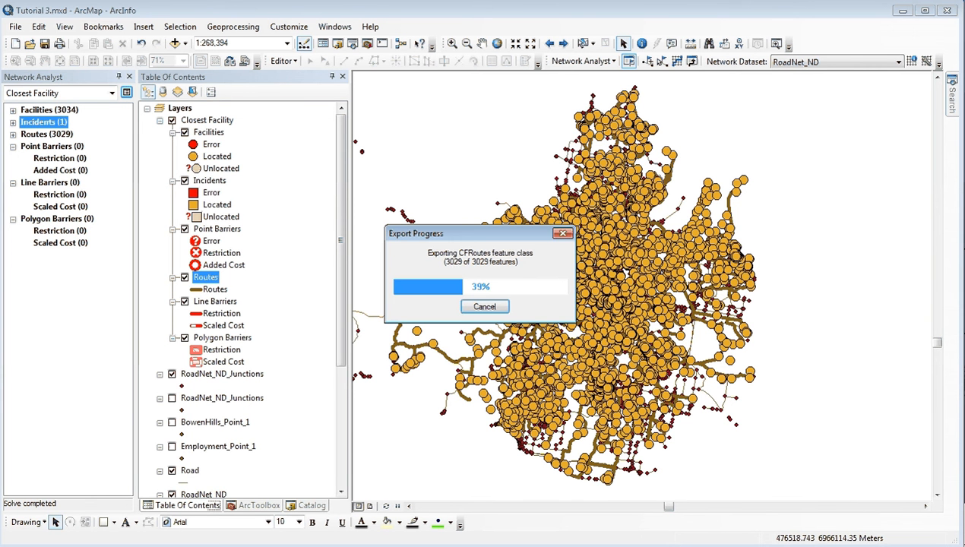
{"action": "left_click", "coordinate": [523, 339]}
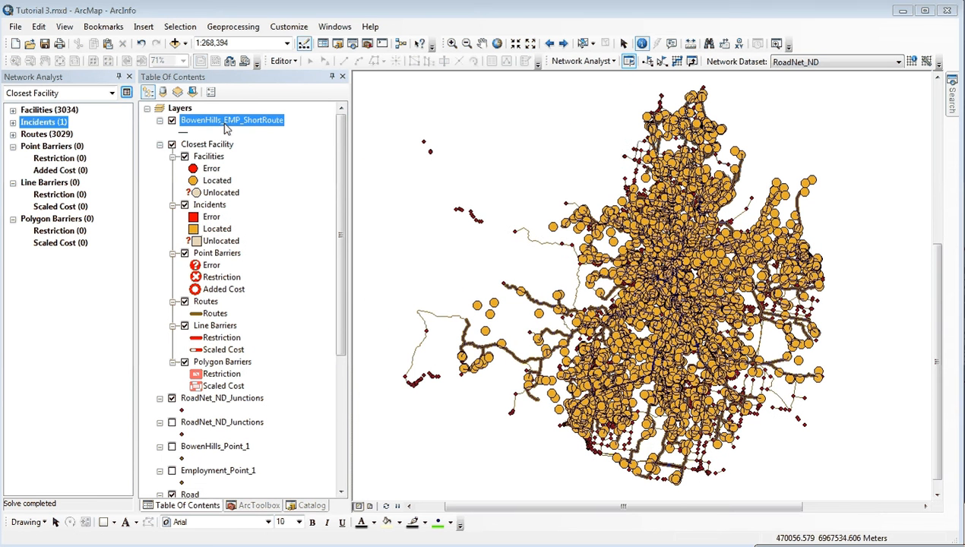
- Examine the attribute table of the BowenHills_EMP_ShortRoute layer, widened to show all its fields
{"action": "right_click", "coordinate": [227, 126]}
{"action": "left_click", "coordinate": [255, 134]}
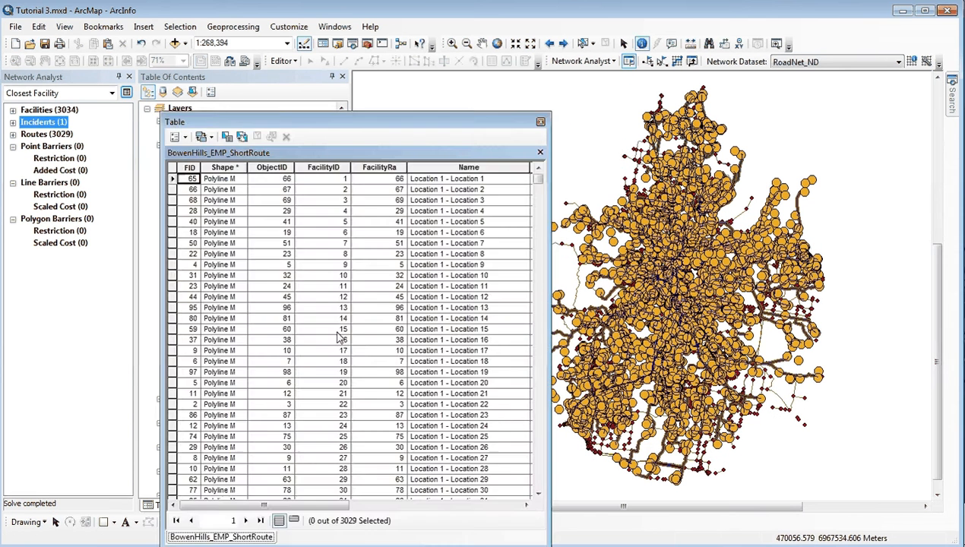
{"action": "left_click_drag", "start_coordinate": [545, 403], "coordinate": [874, 396]}
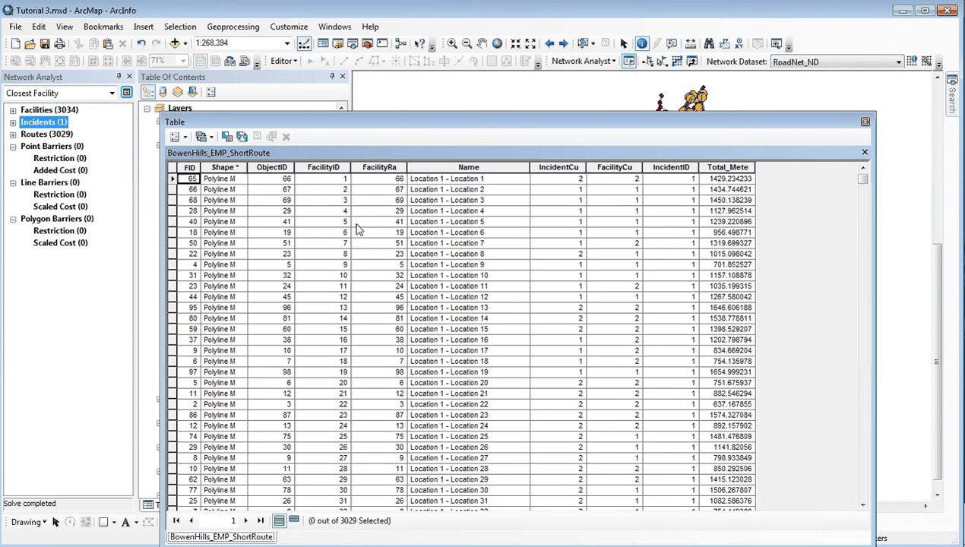
{"action": "left_click", "coordinate": [865, 122]}
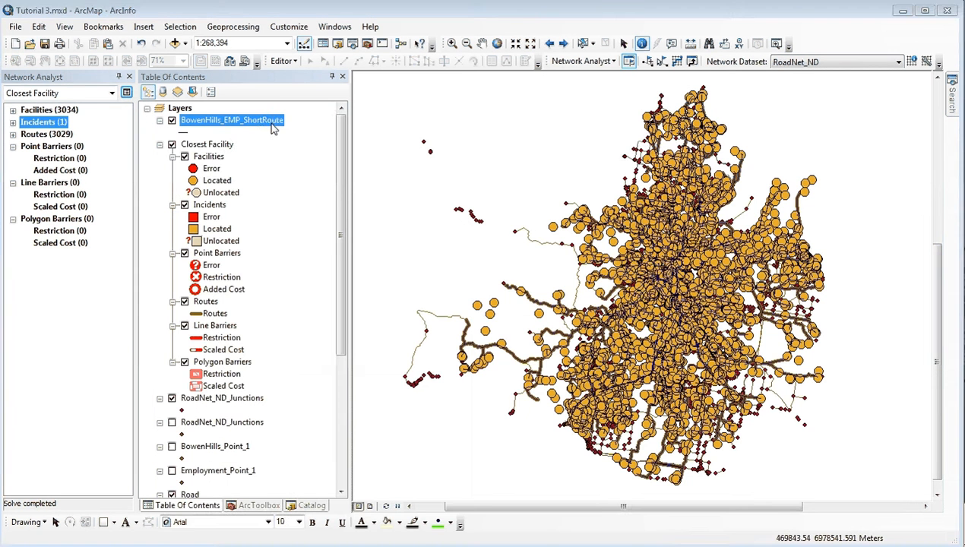
- Join the Facilities table to the BowenHills_EMP_ShortRoute layer, matching FacilityID to ObjectID and keeping all records
{"action": "right_click", "coordinate": [262, 123]}
{"action": "mouse_move", "coordinate": [349, 177]}
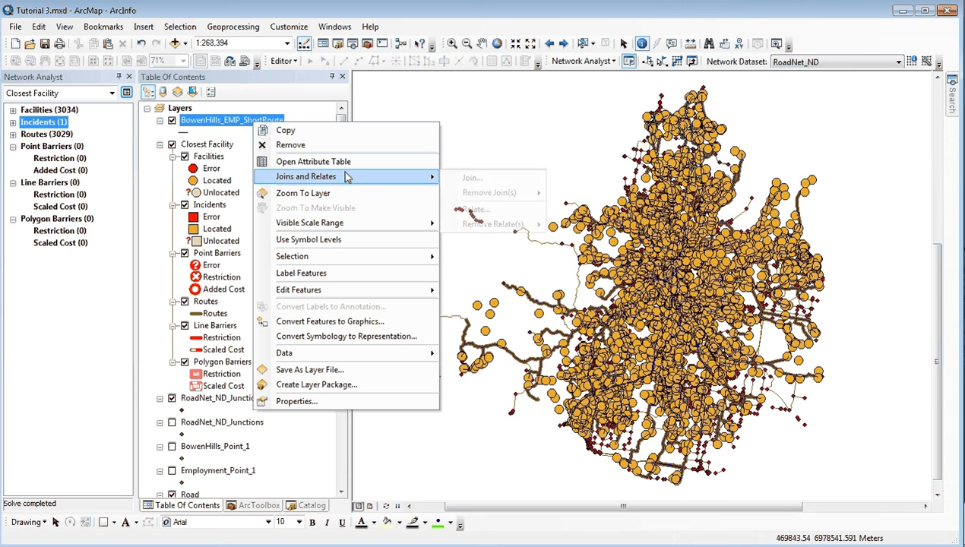
{"action": "left_click", "coordinate": [491, 179]}
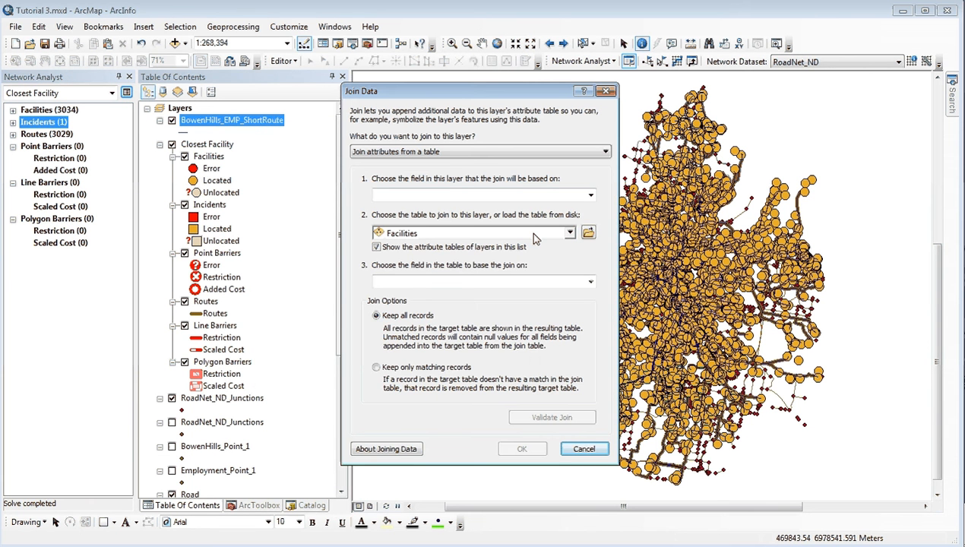
{"action": "left_click", "coordinate": [568, 234]}
{"action": "left_click", "coordinate": [568, 235]}
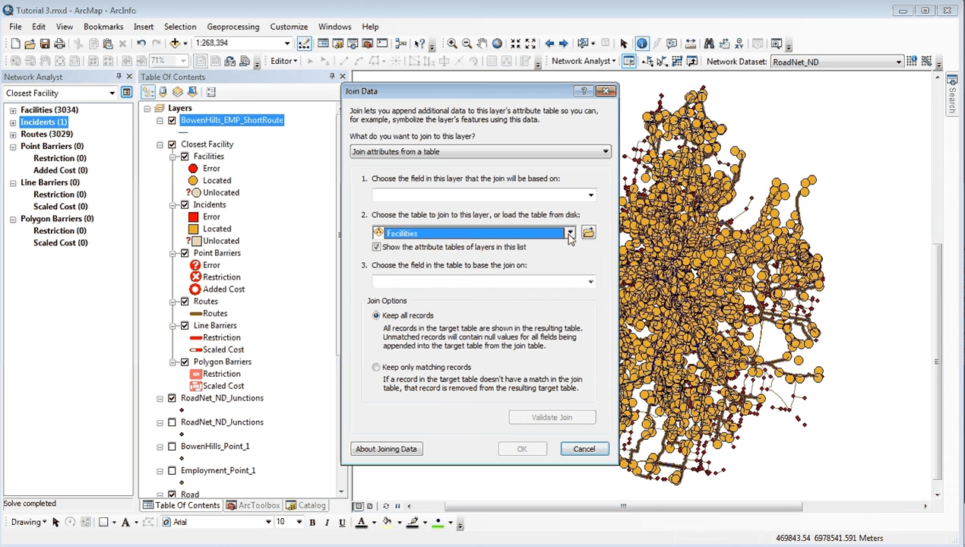
{"action": "left_click", "coordinate": [592, 283]}
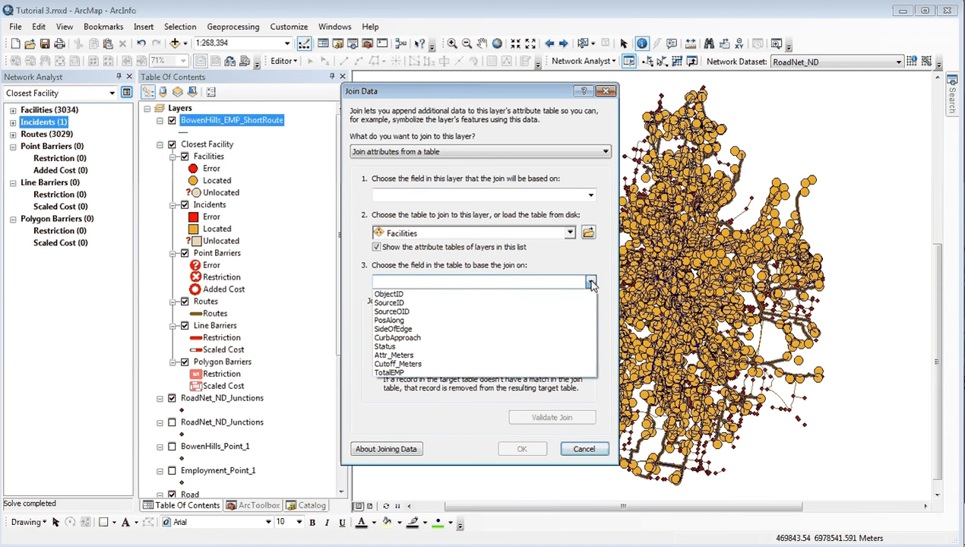
{"action": "left_click", "coordinate": [532, 295]}
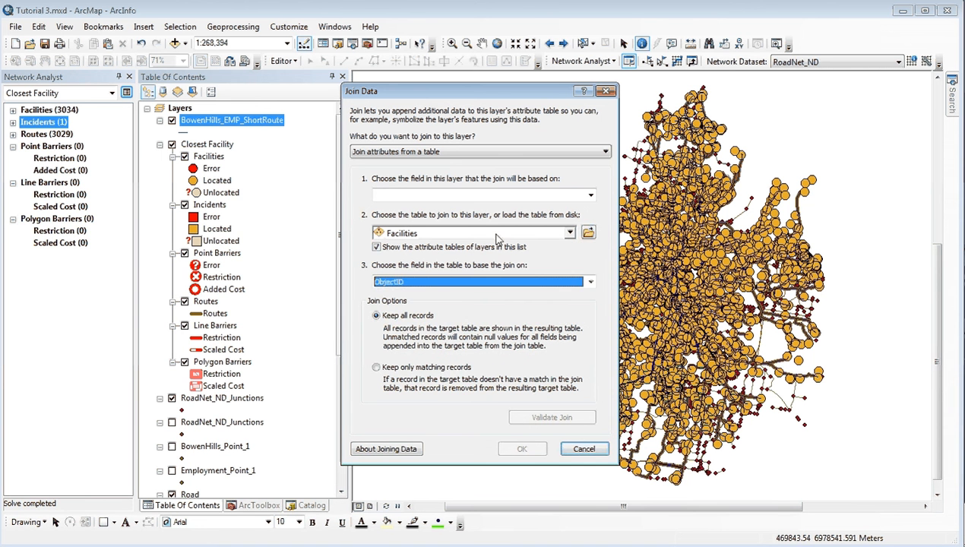
{"action": "left_click", "coordinate": [481, 196]}
{"action": "left_click", "coordinate": [478, 225]}
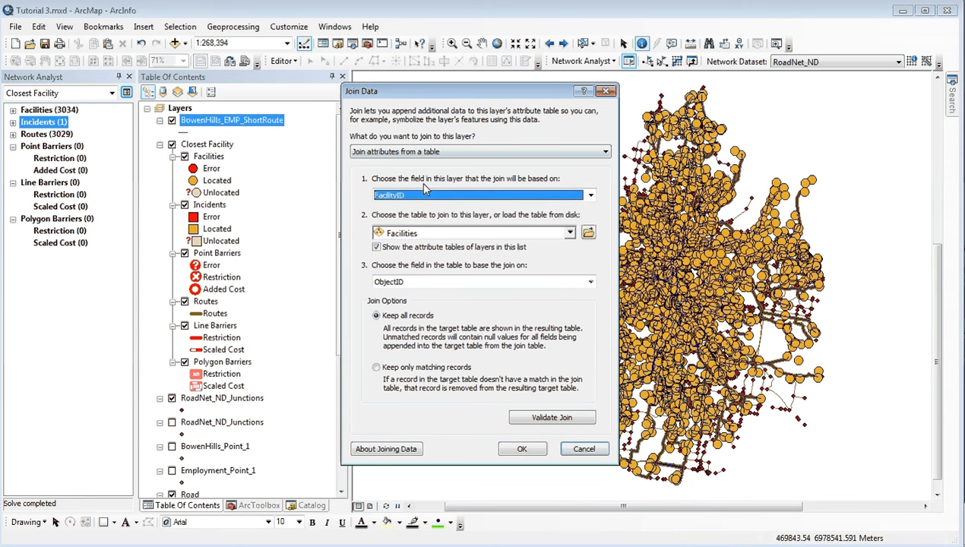
{"action": "left_click", "coordinate": [521, 450]}
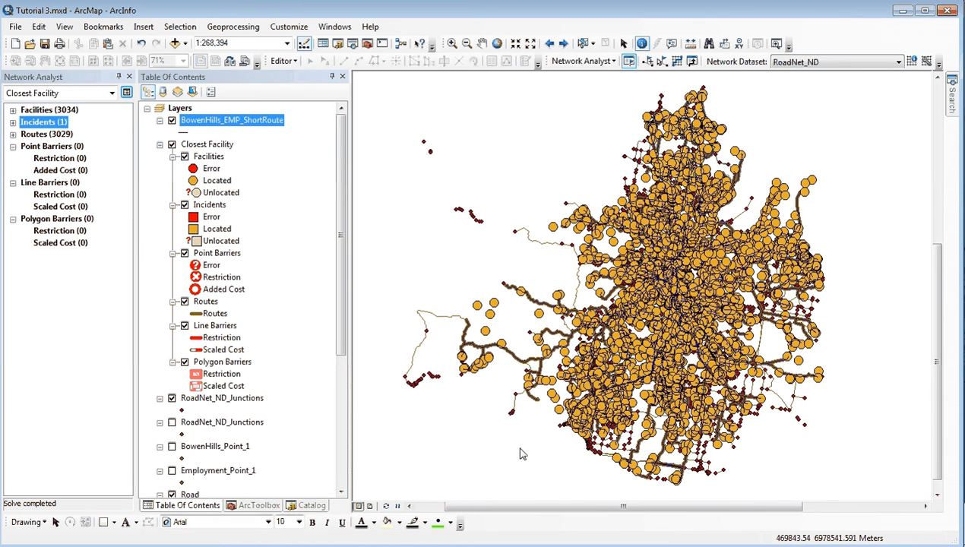
- Check the joined attribute table of BowenHills_EMP_ShortRoute for the facility fields, including the TotalEMP column
{"action": "right_click", "coordinate": [255, 123]}
{"action": "left_click", "coordinate": [318, 167]}
{"action": "left_click_drag", "start_coordinate": [382, 510], "coordinate": [695, 513]}
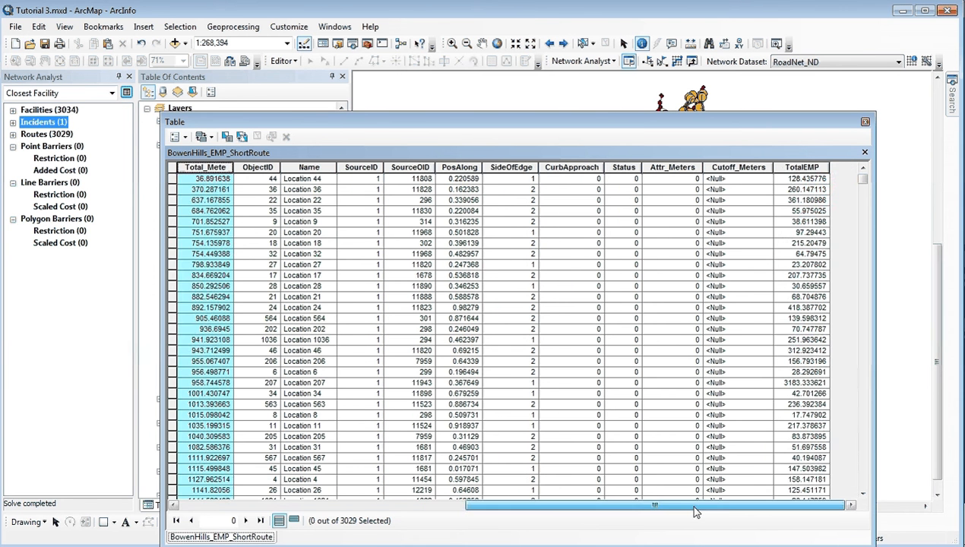
{"action": "left_click", "coordinate": [802, 167]}
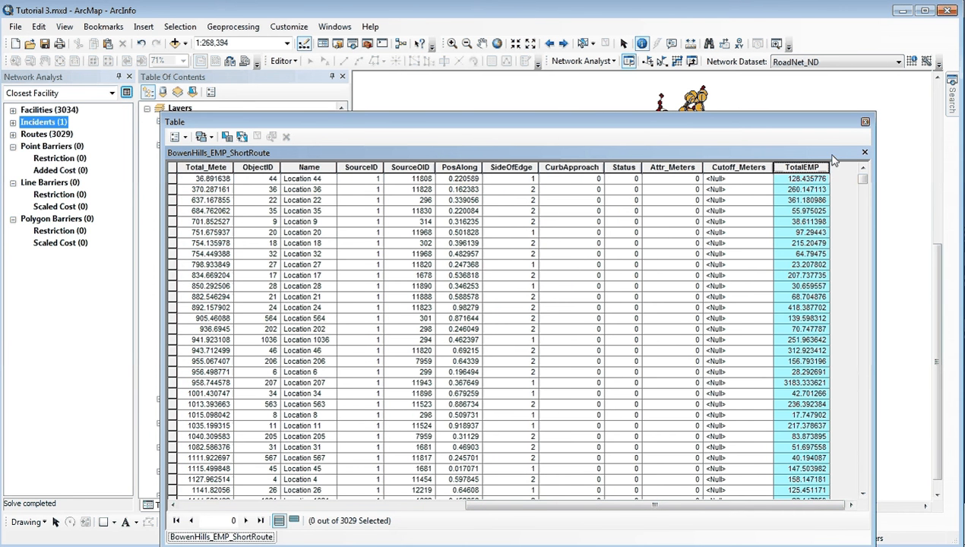
{"action": "left_click", "coordinate": [865, 123]}
- Export all features of the joined BowenHills_EMP_ShortRoute layer to the Data folder as shapefile BowenHill_ShortRoute_EMPData
{"action": "right_click", "coordinate": [220, 121]}
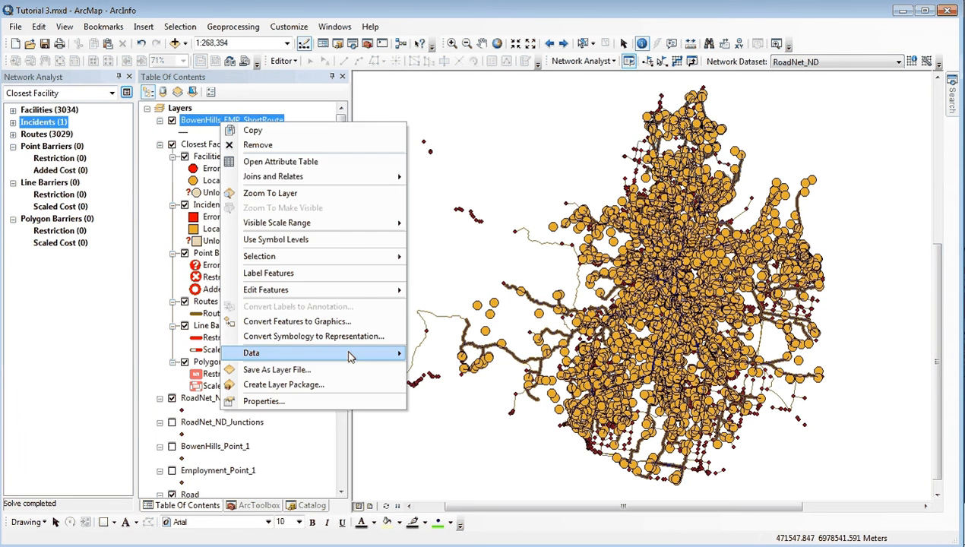
{"action": "mouse_move", "coordinate": [351, 356]}
{"action": "left_click", "coordinate": [430, 369]}
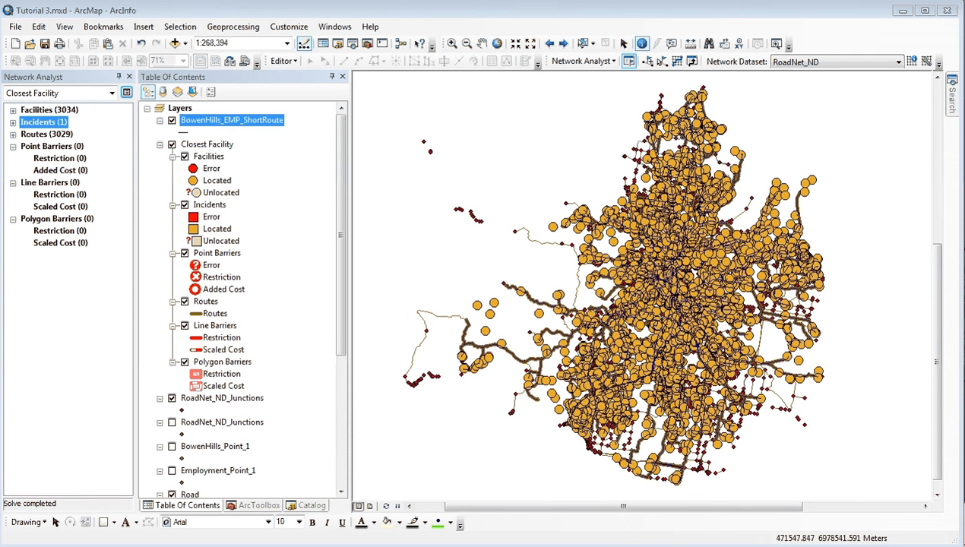
{"action": "left_click", "coordinate": [331, 348]}
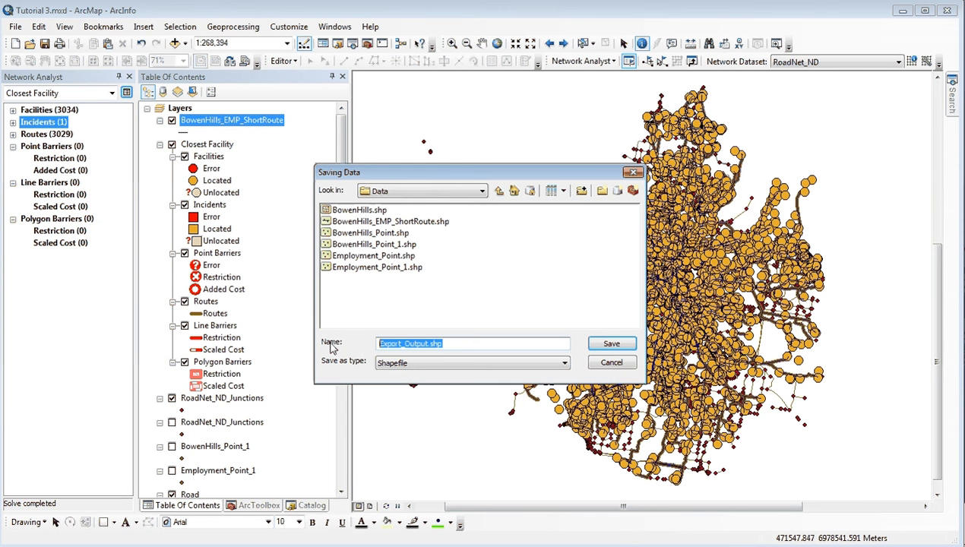
{"action": "type", "text": "B"}
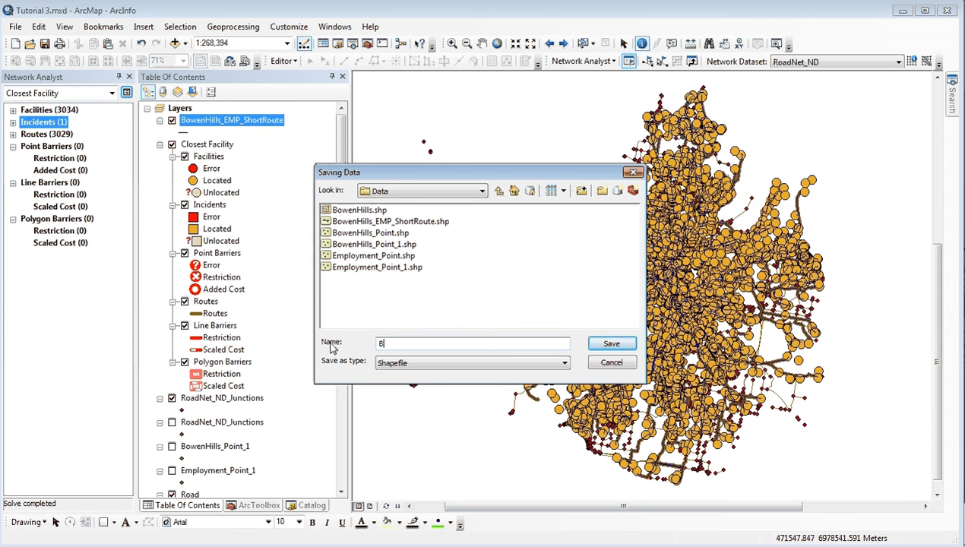
{"action": "type", "text": "ownnHills_EMP_ShortRoute_Data"}
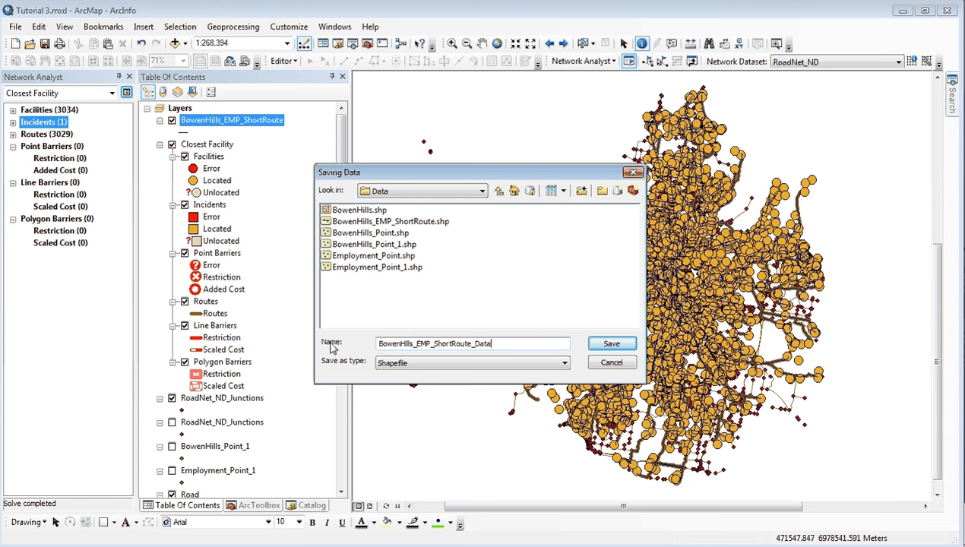
{"action": "key", "text": "BackSpace"}
{"action": "key", "text": "BackSpace"}
{"action": "key", "text": "BackSpace"}
{"action": "key", "text": "BackSpace"}
{"action": "key", "text": "BackSpace"}
{"action": "key", "text": "BackSpace"}
{"action": "key", "text": "BackSpace"}
{"action": "key", "text": "BackSpace"}
{"action": "key", "text": "BackSpace"}
{"action": "key", "text": "BackSpace"}
{"action": "key", "text": "BackSpace"}
{"action": "key", "text": "BackSpace"}
{"action": "key", "text": "BackSpace"}
{"action": "key", "text": "BackSpace"}
{"action": "key", "text": "BackSpace"}
{"action": "key", "text": "BackSpace"}
{"action": "key", "text": "BackSpace"}
{"action": "key", "text": "BackSpace"}
{"action": "key", "text": "BackSpace"}
{"action": "key", "text": "BackSpace"}
{"action": "key", "text": "BackSpace"}
{"action": "key", "text": "BackSpace"}
{"action": "type", "text": "ls"}
{"action": "key", "text": "BackSpace"}
{"action": "type", "text": "_ShortRoute_EMPD"}
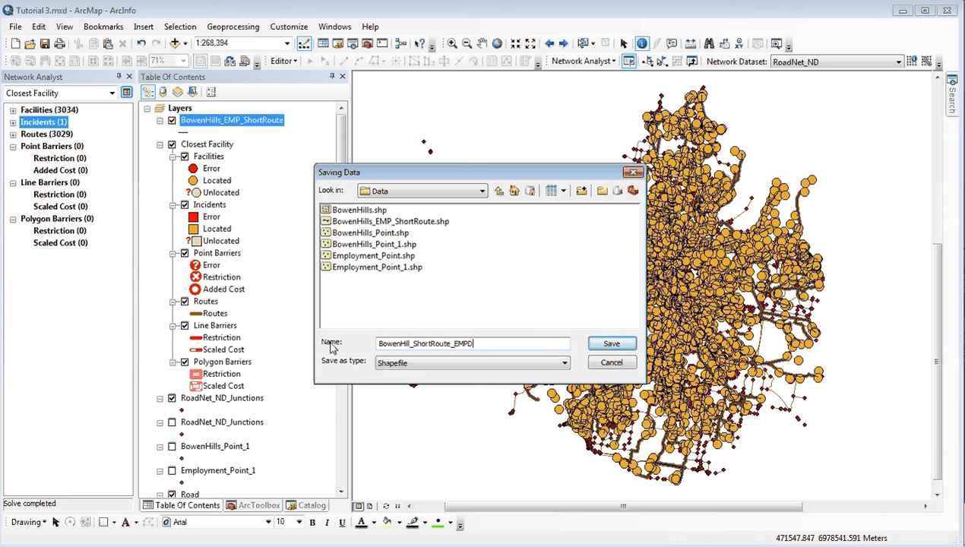
{"action": "type", "text": "ata"}
{"action": "left_click", "coordinate": [612, 344]}
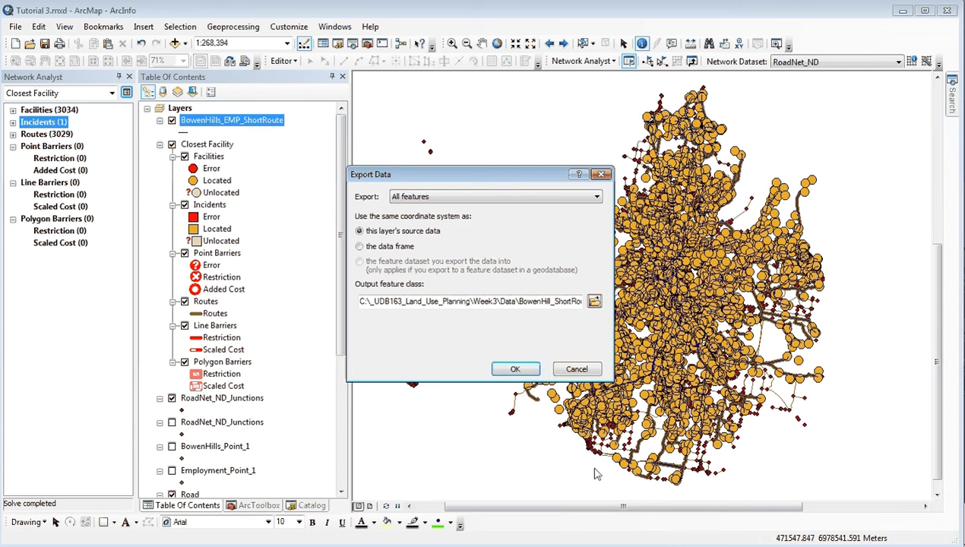
{"action": "left_click", "coordinate": [517, 370]}
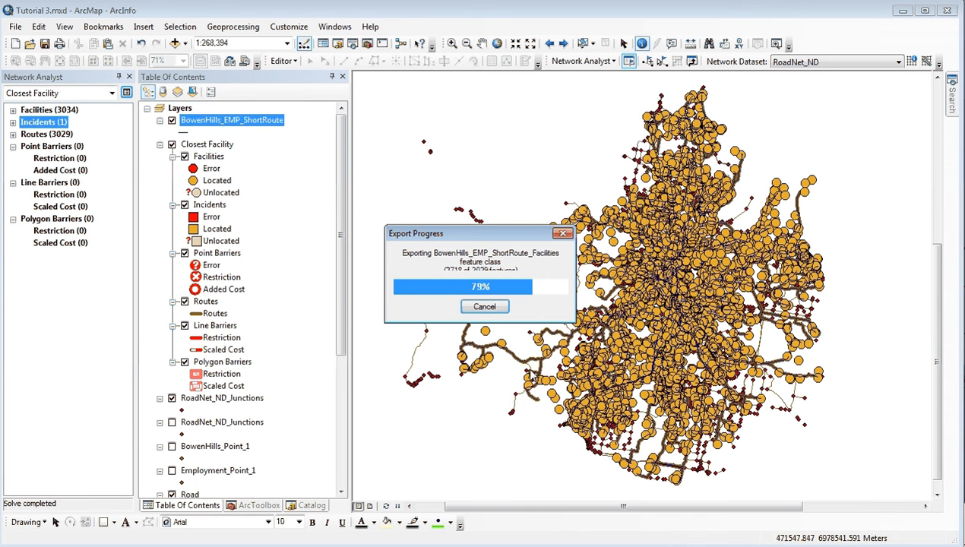